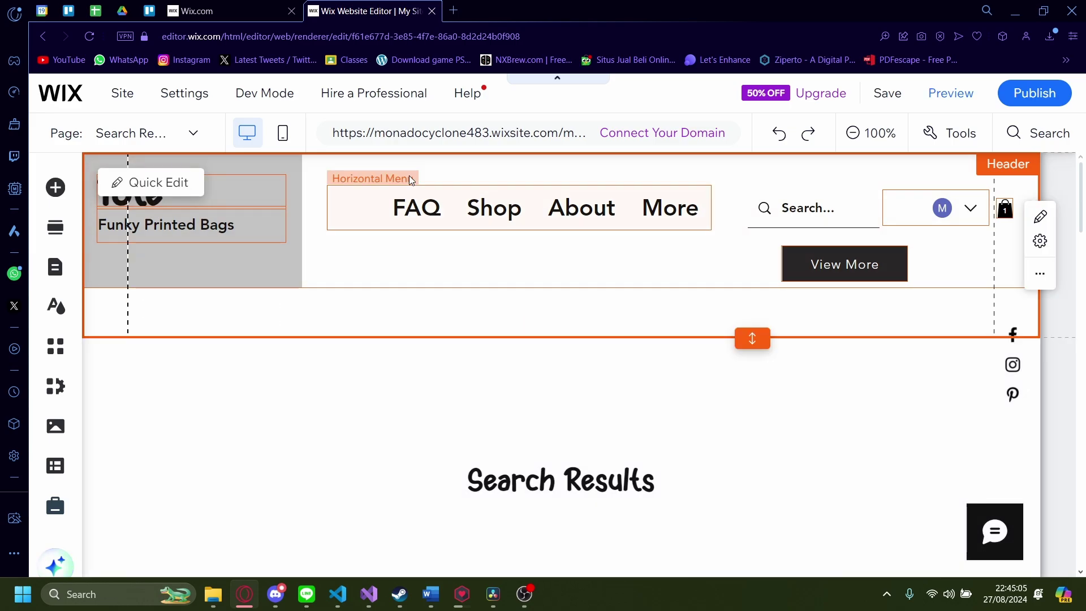
Switch to the Wix dashboard tab to review the store setup checklist
{"action": "left_click", "coordinate": [212, 10]}
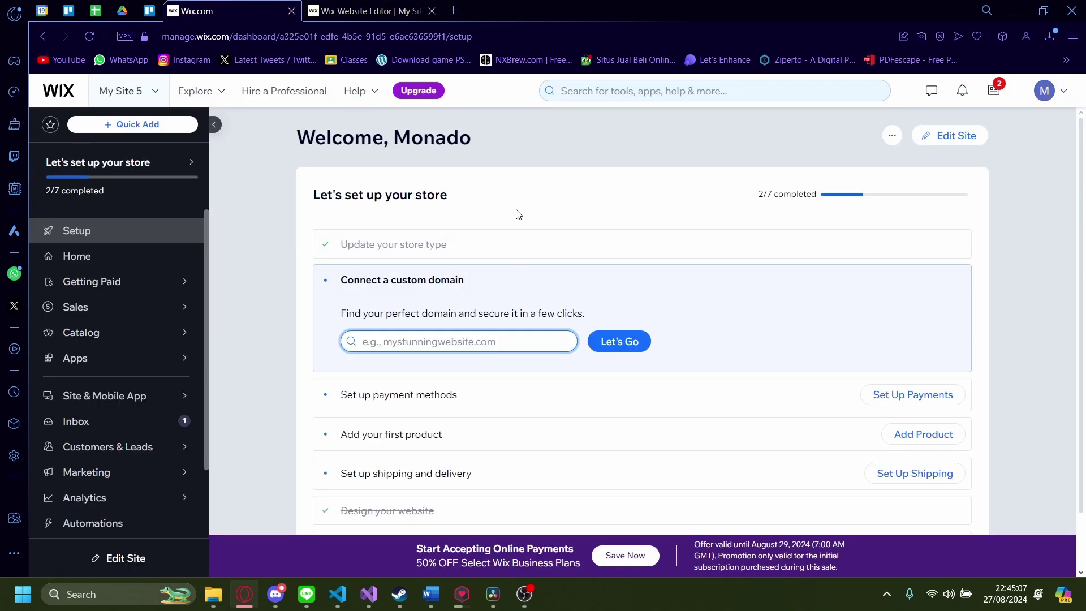
{"action": "scroll", "coordinate": [572, 259], "scroll_direction": "down", "scroll_amount": 1}
{"action": "scroll", "coordinate": [571, 259], "scroll_direction": "down", "scroll_amount": 2}
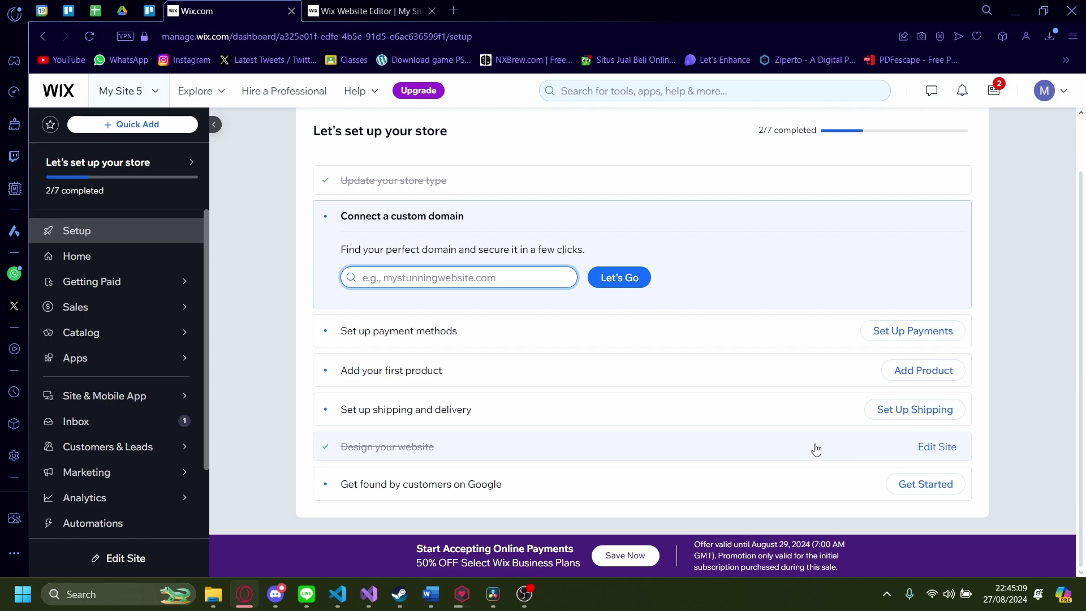
Back in the editor, select the header's horizontal menu (FAQ, Shop, About, More)
{"action": "left_click", "coordinate": [941, 456]}
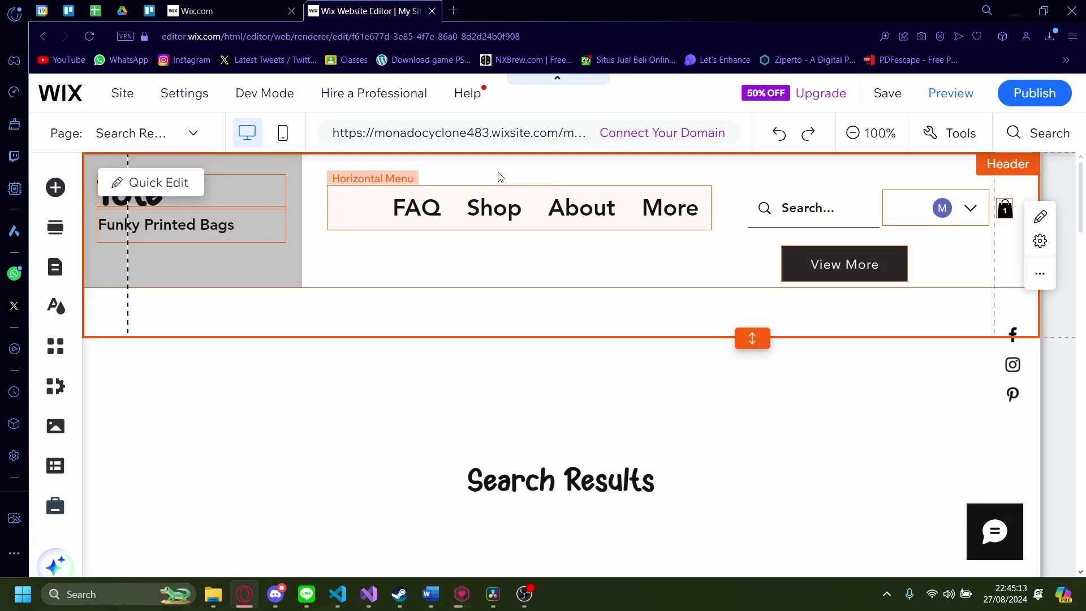
{"action": "left_click", "coordinate": [465, 359]}
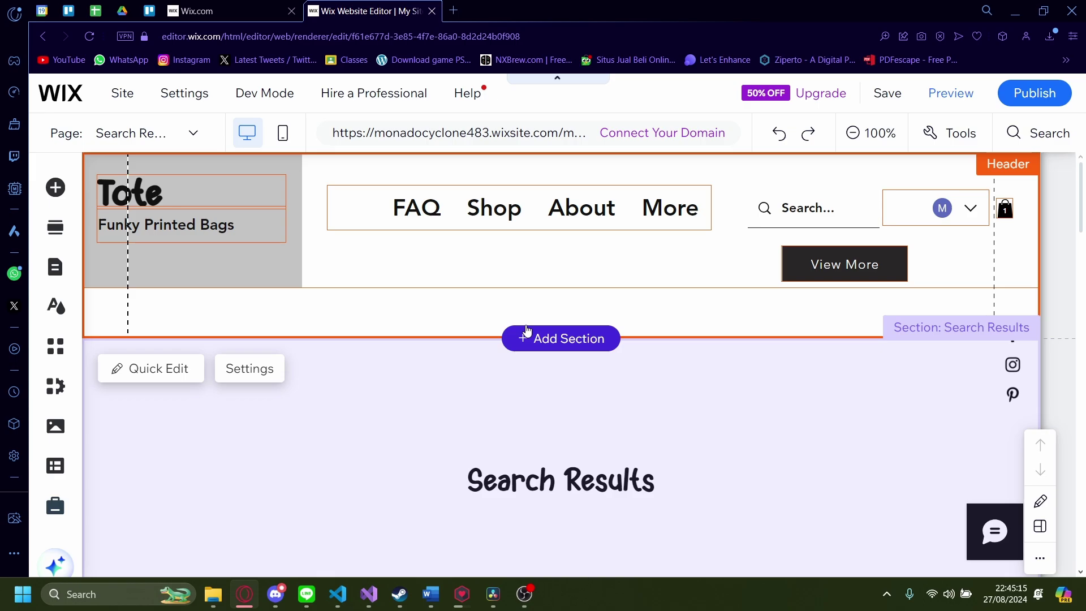
{"action": "left_click", "coordinate": [509, 255]}
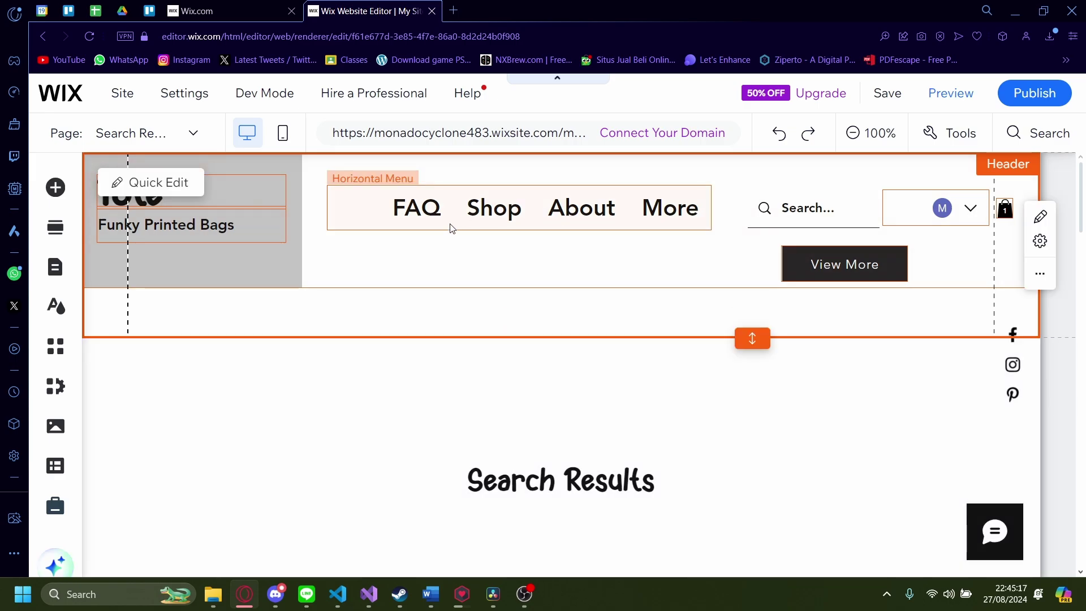
{"action": "left_click", "coordinate": [531, 214]}
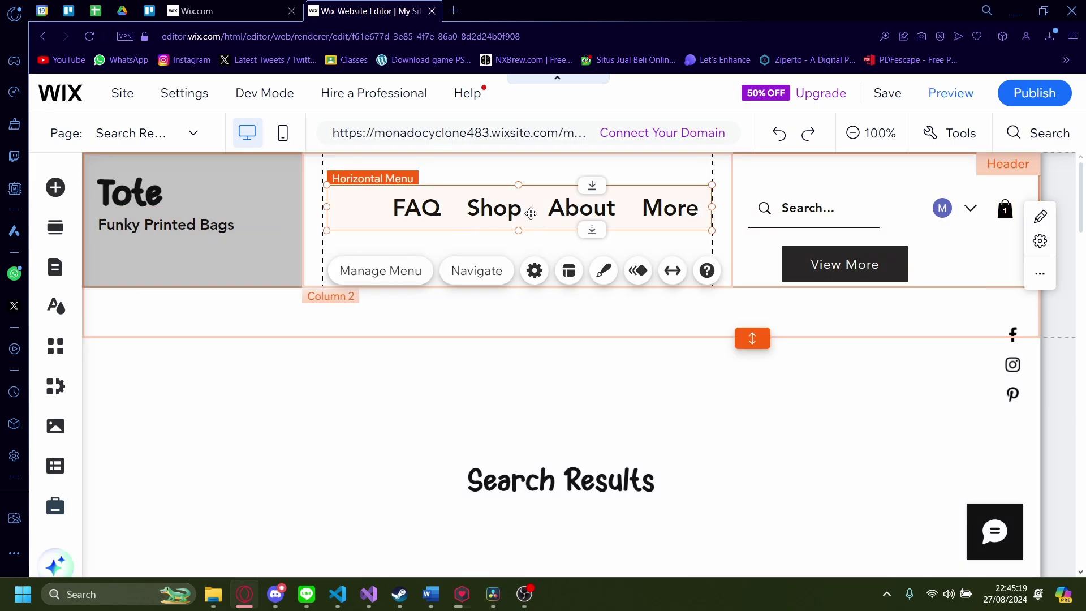
In Manage Menu, add a dropdown title and name it 'Shop'
{"action": "left_click", "coordinate": [398, 277]}
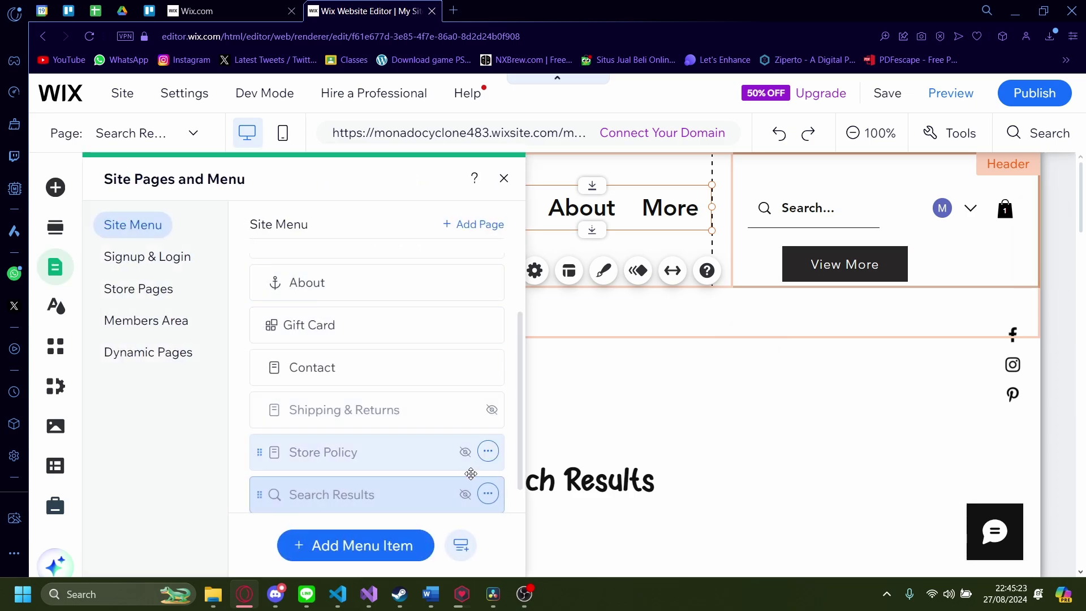
{"action": "left_click", "coordinate": [465, 548]}
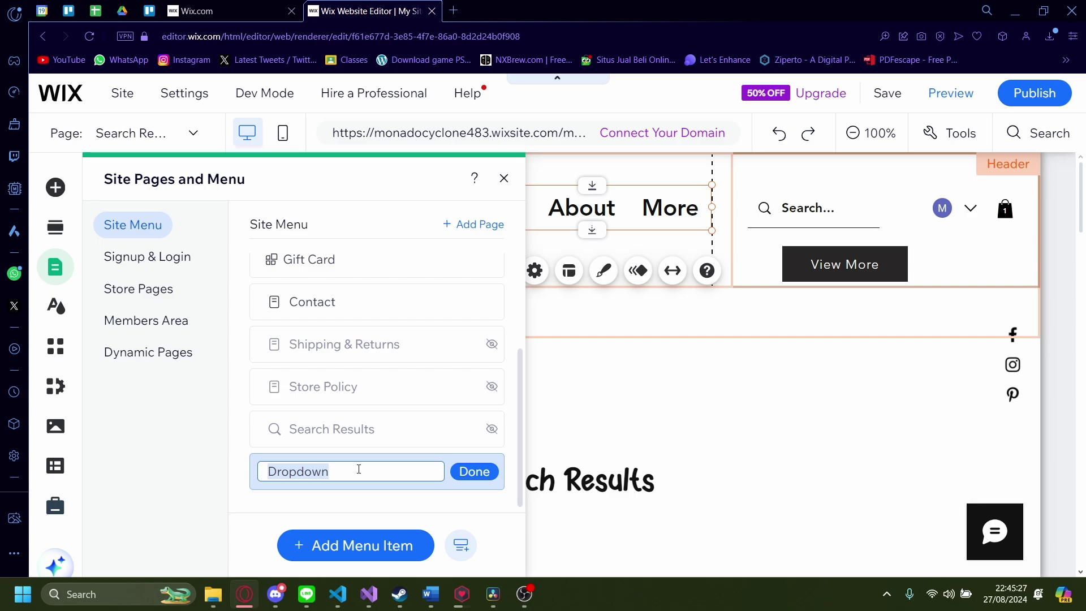
{"action": "type", "text": "SHo"}
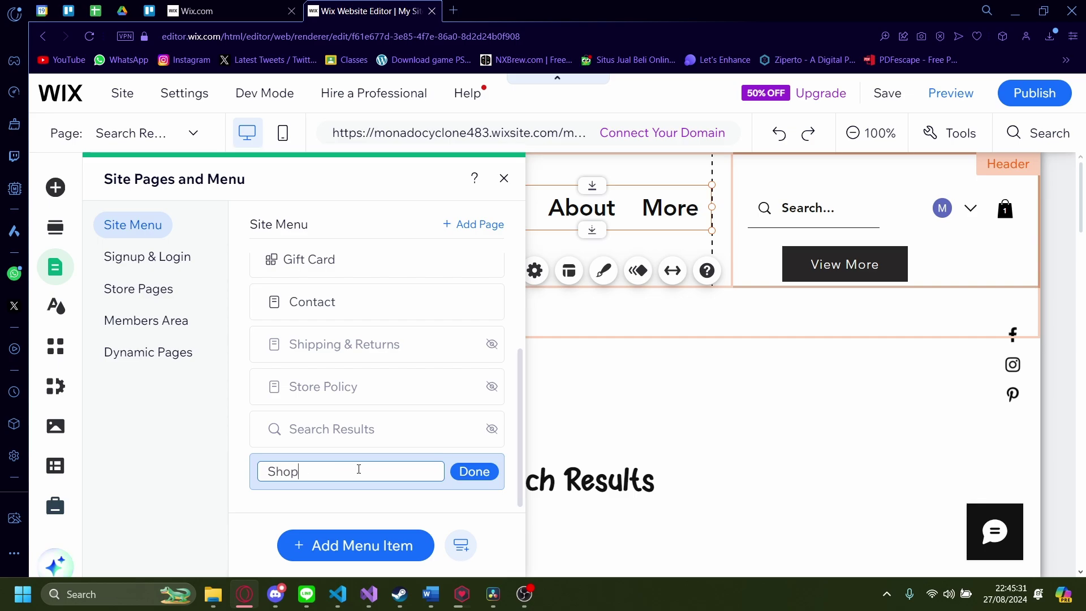
{"action": "left_click", "coordinate": [473, 470]}
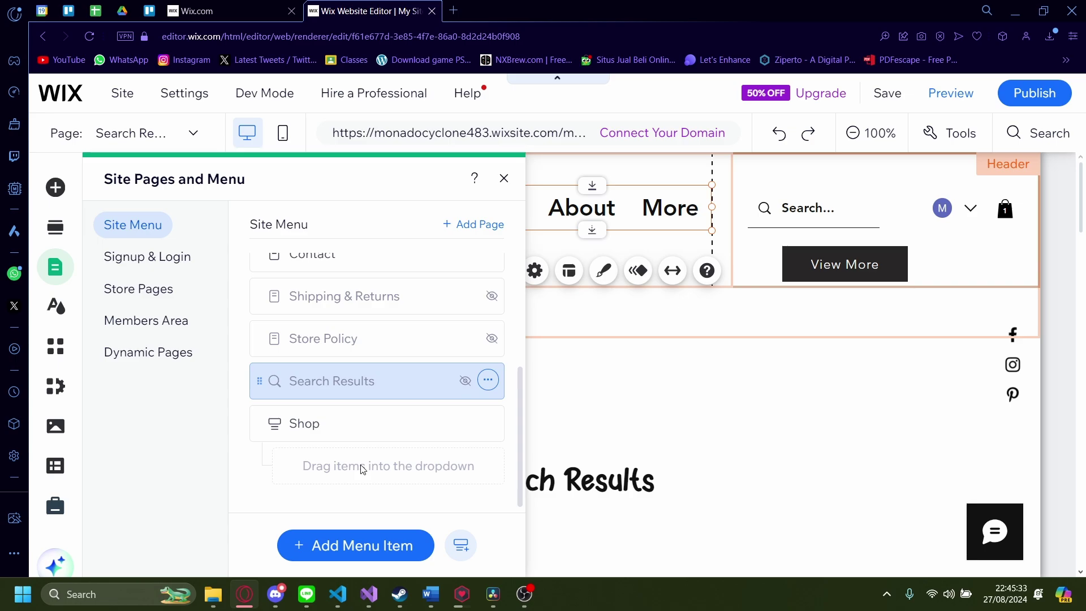
{"action": "mouse_move", "coordinate": [322, 427]}
{"action": "left_mouse_down"}
{"action": "mouse_move", "coordinate": [362, 244]}
{"action": "mouse_move", "coordinate": [357, 255]}
{"action": "left_mouse_up"}
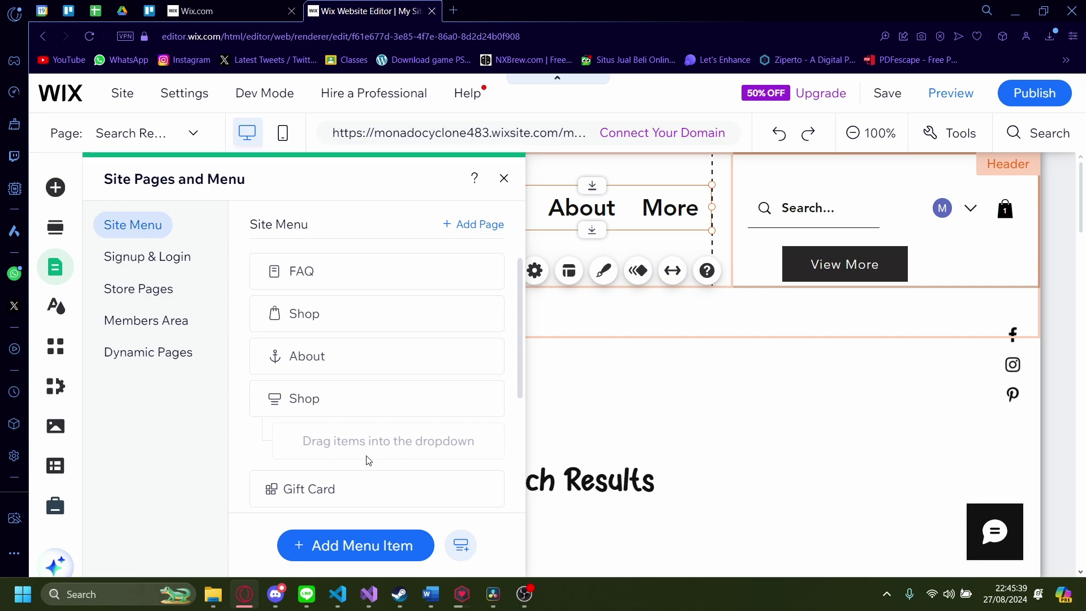
{"action": "scroll", "coordinate": [404, 455], "scroll_direction": "down", "scroll_amount": 1}
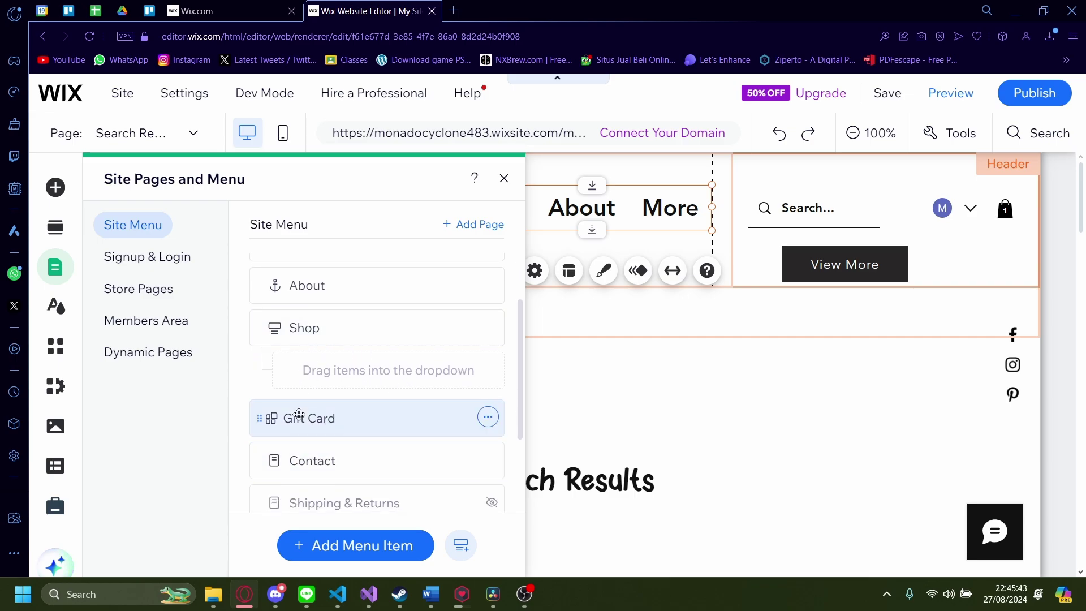
Nest Gift Card, Contact and About as sub-items under the Shop dropdown
{"action": "left_click_drag", "start_coordinate": [296, 418], "coordinate": [316, 389]}
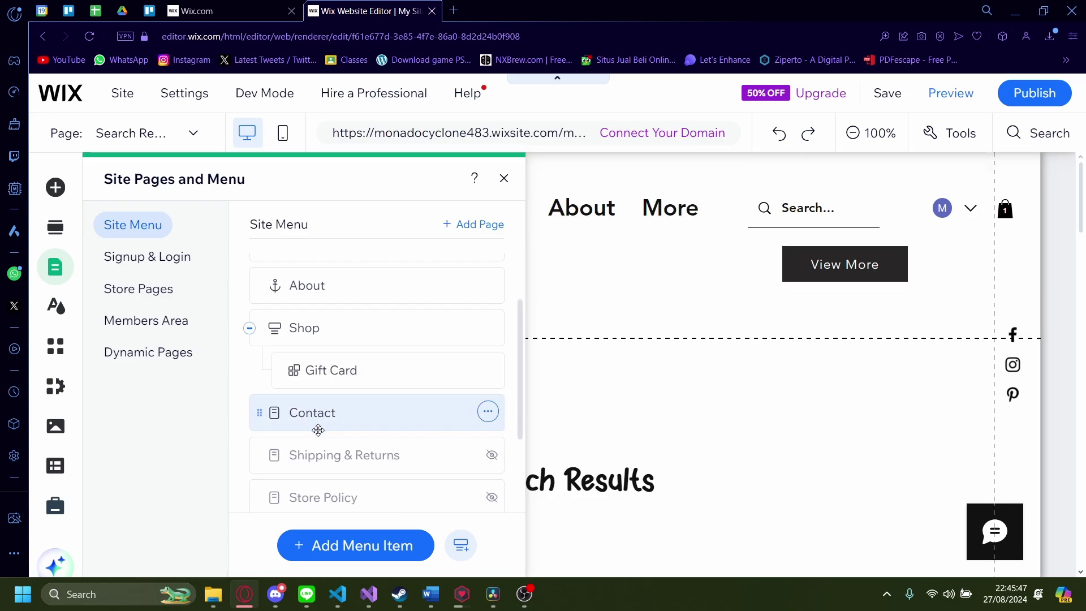
{"action": "mouse_move", "coordinate": [303, 423]}
{"action": "left_mouse_down"}
{"action": "mouse_move", "coordinate": [336, 370]}
{"action": "mouse_move", "coordinate": [322, 395]}
{"action": "left_mouse_up"}
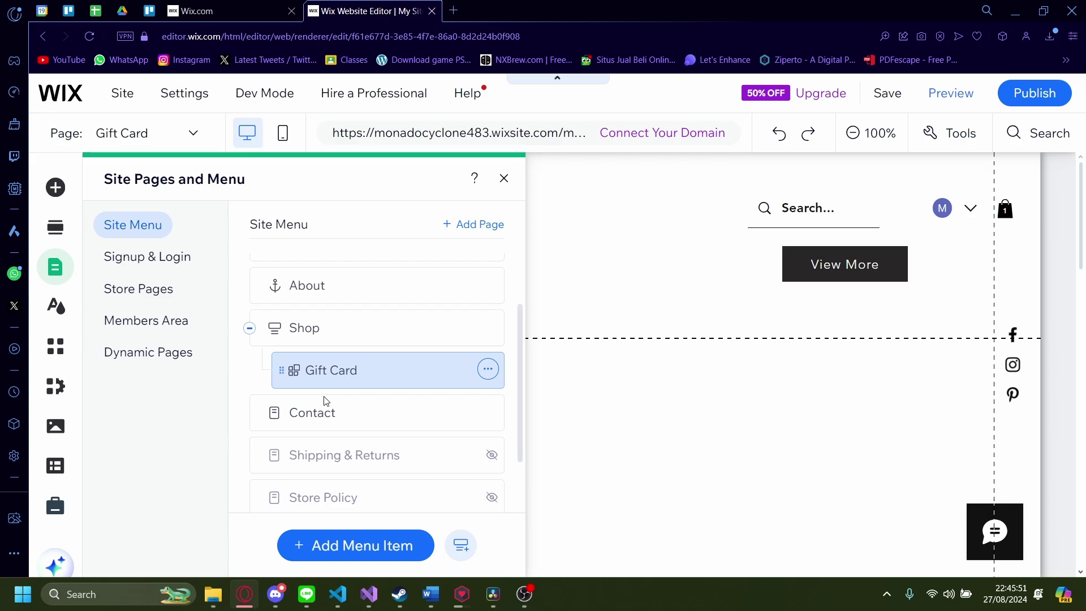
{"action": "scroll", "coordinate": [314, 430], "scroll_direction": "up", "scroll_amount": 2}
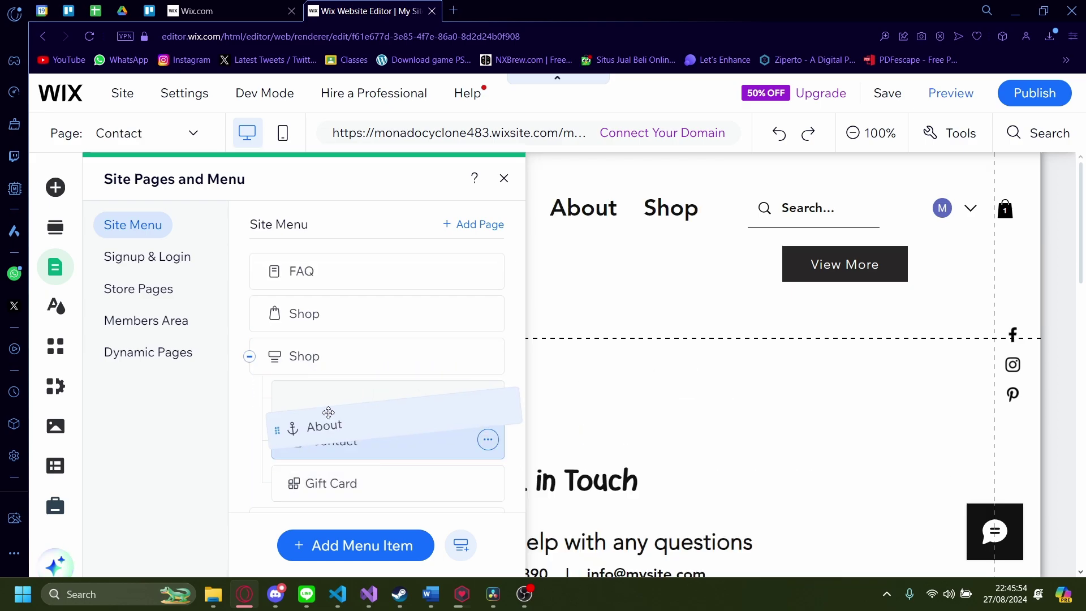
{"action": "left_click_drag", "start_coordinate": [311, 360], "coordinate": [325, 418]}
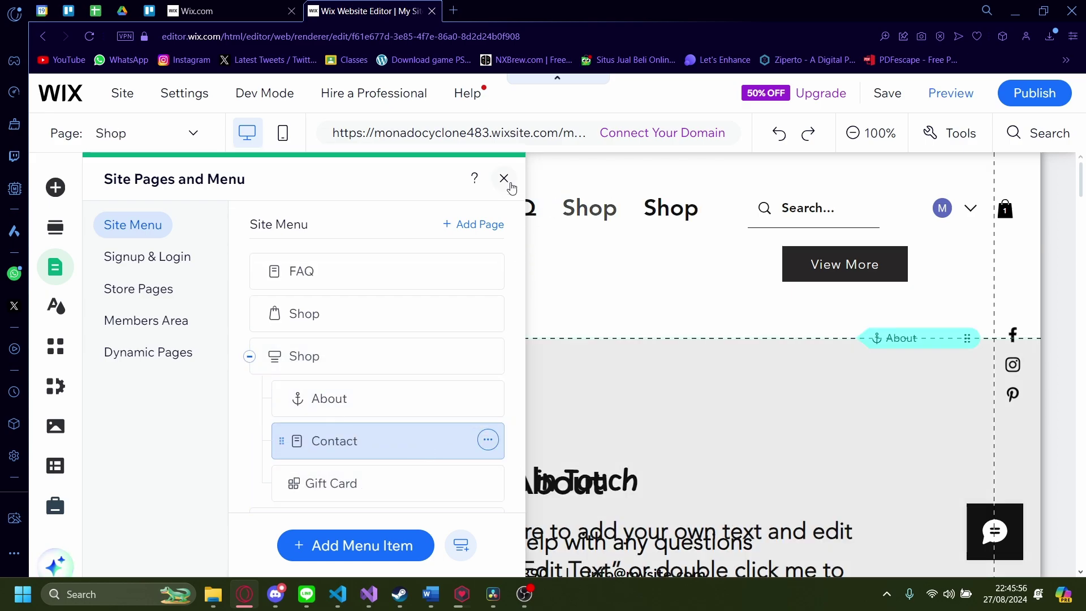
Close the Site Pages and Menu panel
{"action": "left_click", "coordinate": [505, 180]}
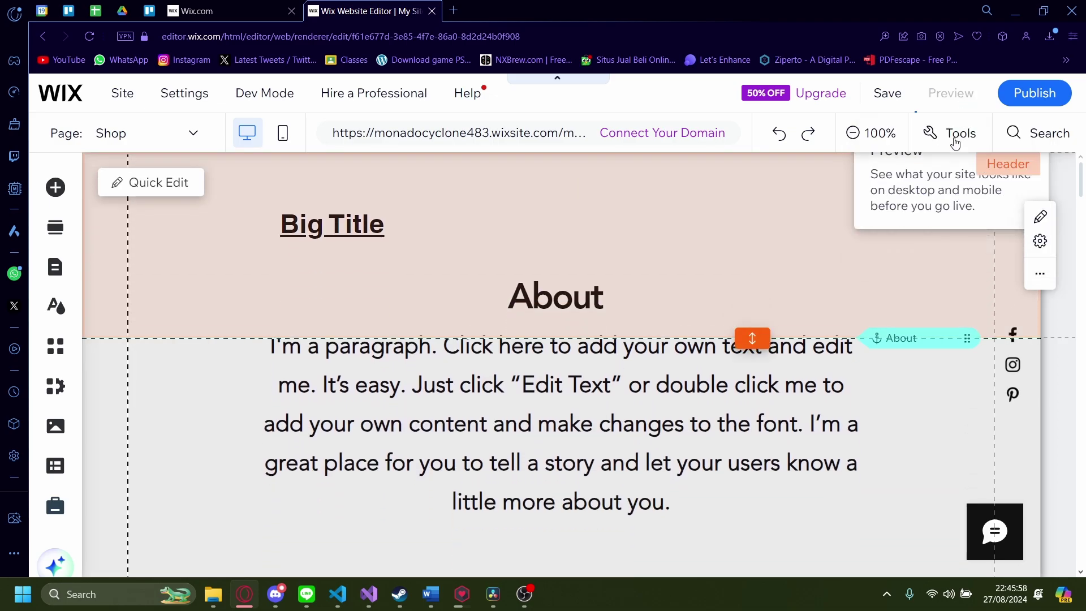